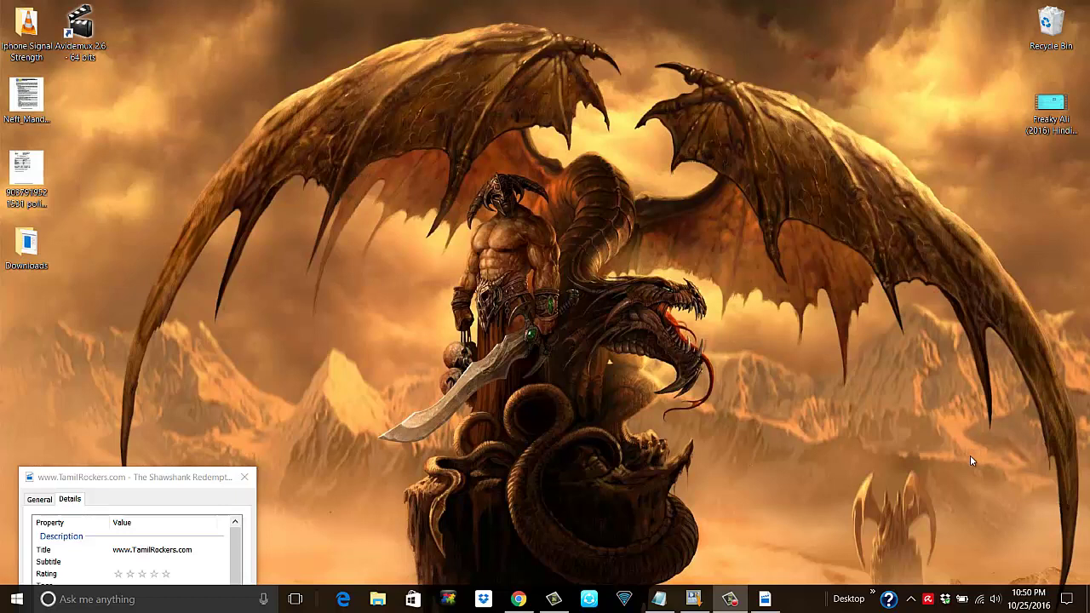
- Bring the movie's Properties Details tab into view to show its 1280×720 video and audio details
mouse_move(762, 598)
- Arrange the Notepad table comparing 1280×720, 765 kbps against 1280×544, 1097 kbps beside the Properties dialog
drag(150, 487, 714, 125)
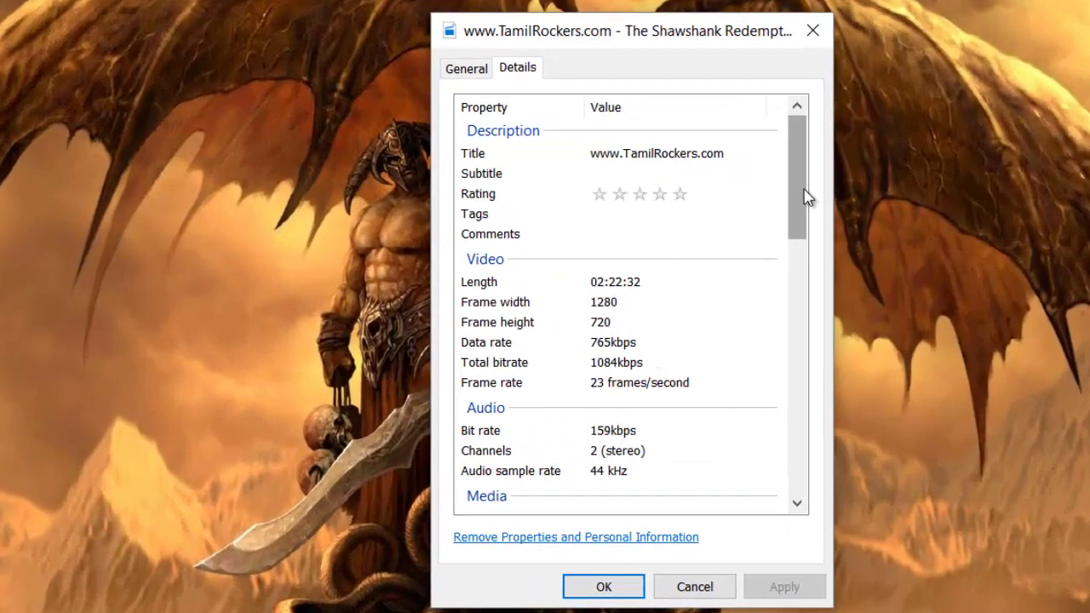
mouse_move(806, 195)
mouse_down()
mouse_move(801, 272)
mouse_move(801, 205)
mouse_up()
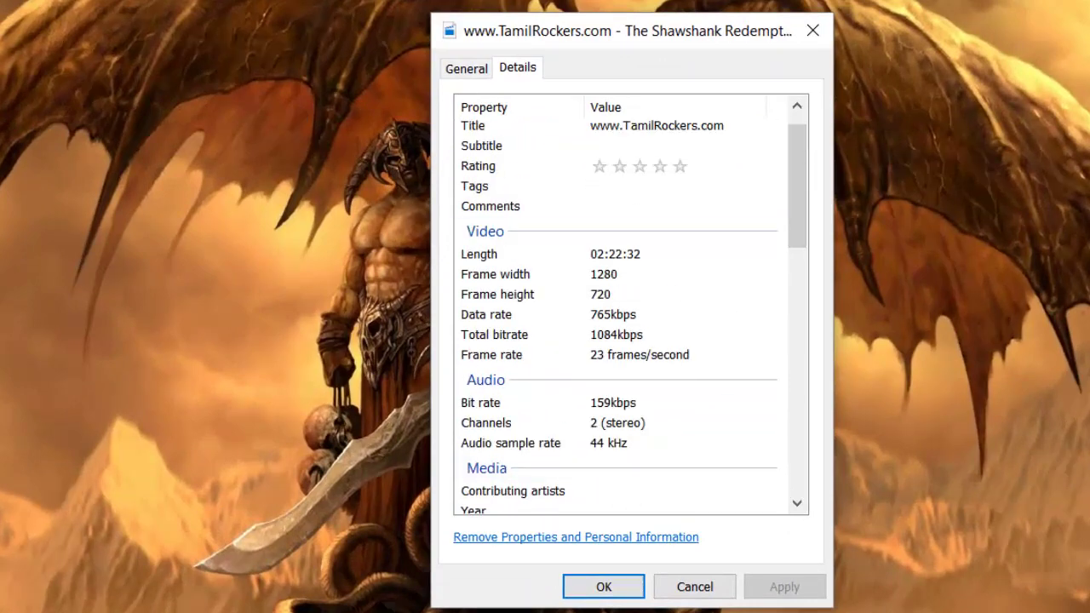
key(alt+Tab)
drag(670, 45, 579, 72)
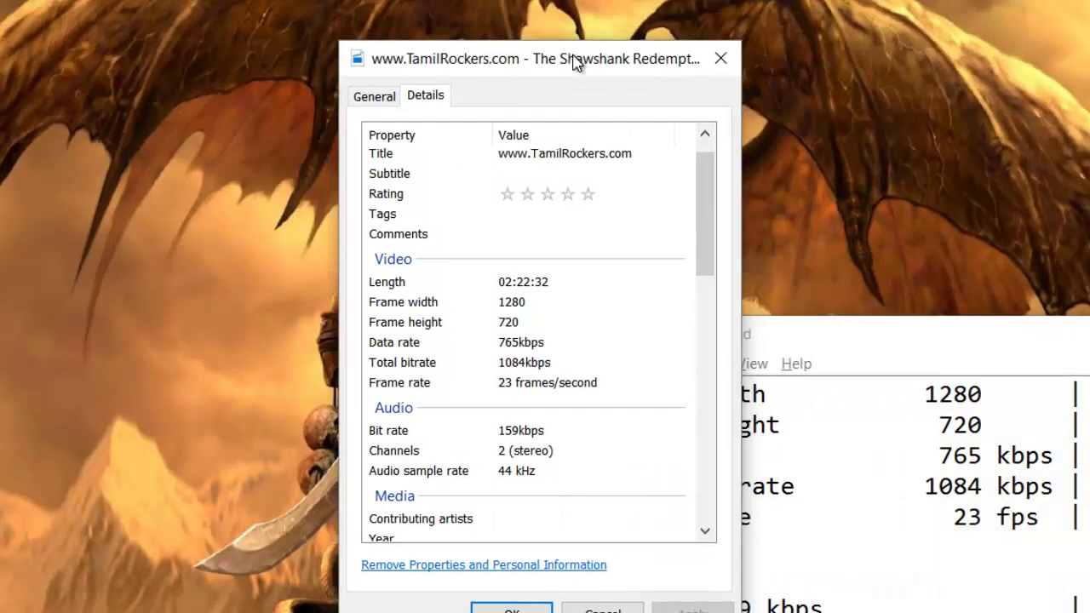
click(922, 366)
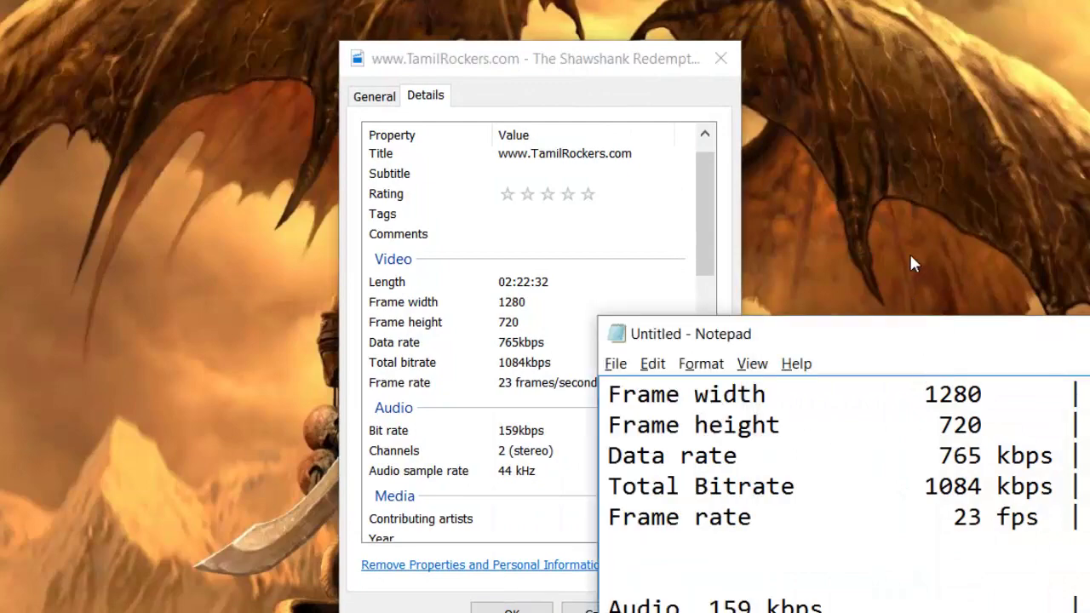
drag(912, 332, 796, 102)
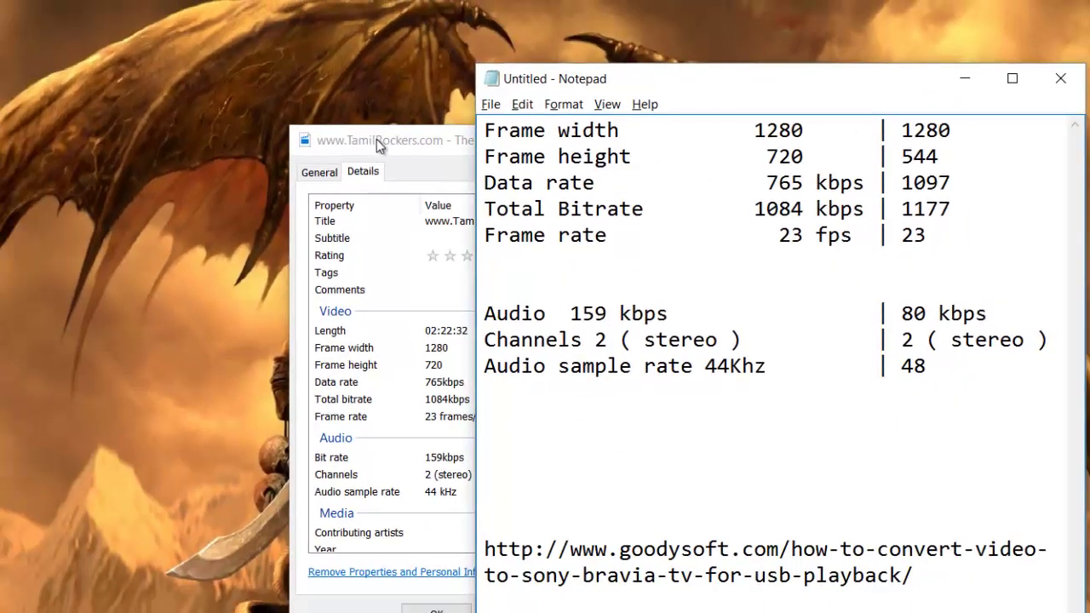
drag(377, 139, 432, 99)
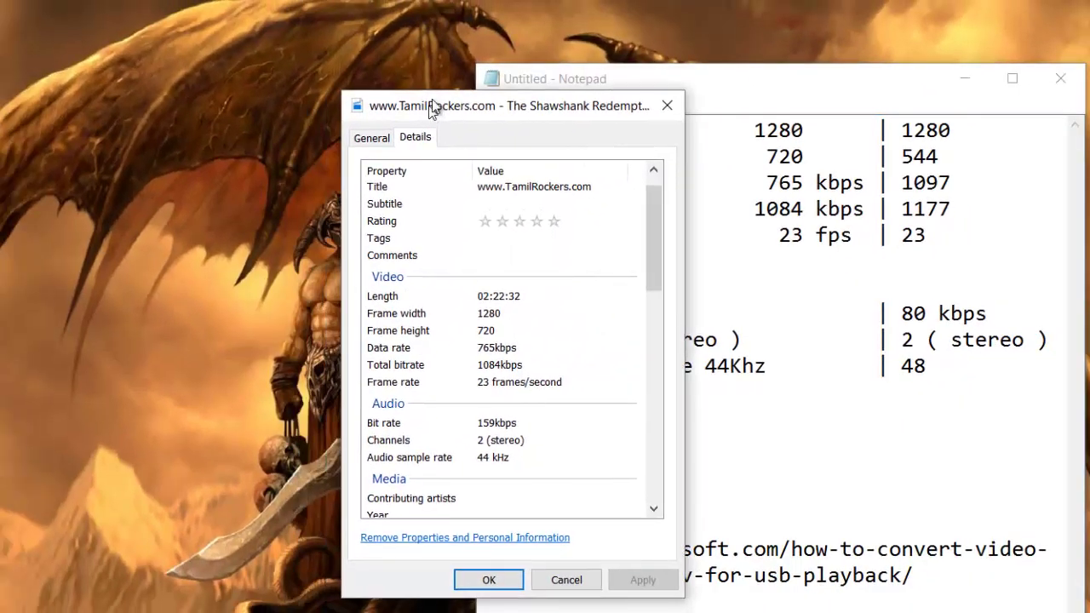
drag(541, 118, 357, 206)
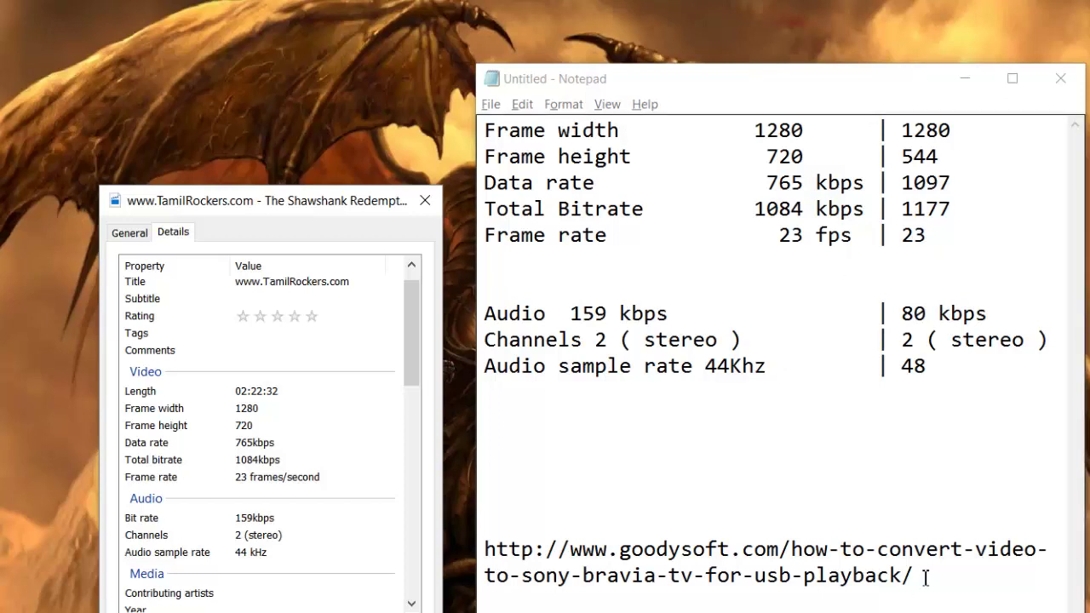
- Select the goodysoft guide URL, then minimize Notepad and close the movie's Properties dialog
drag(926, 578, 445, 561)
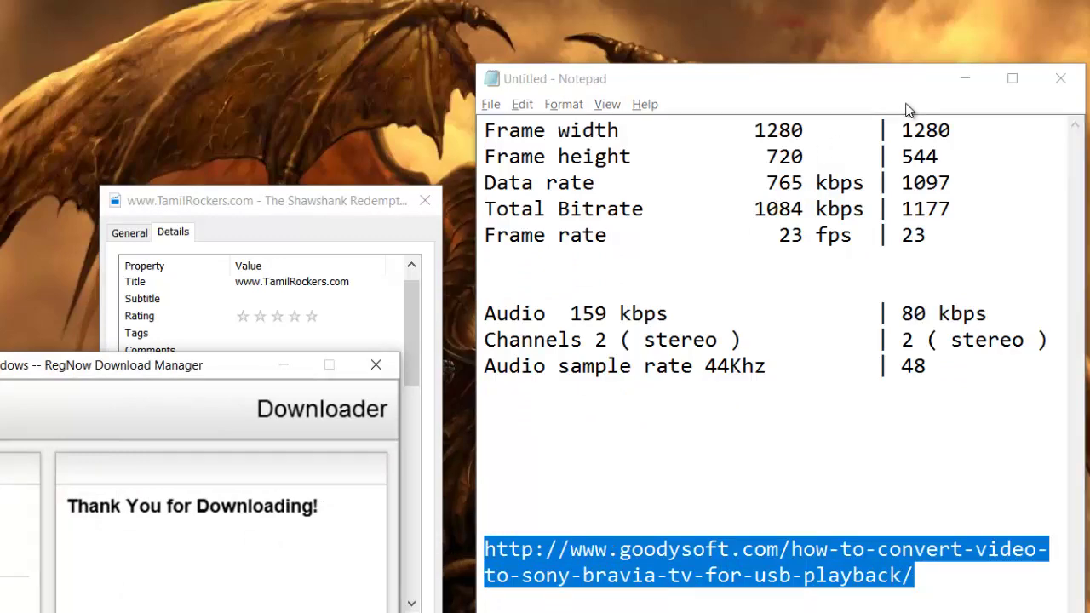
click(971, 78)
drag(333, 200, 691, 275)
click(783, 272)
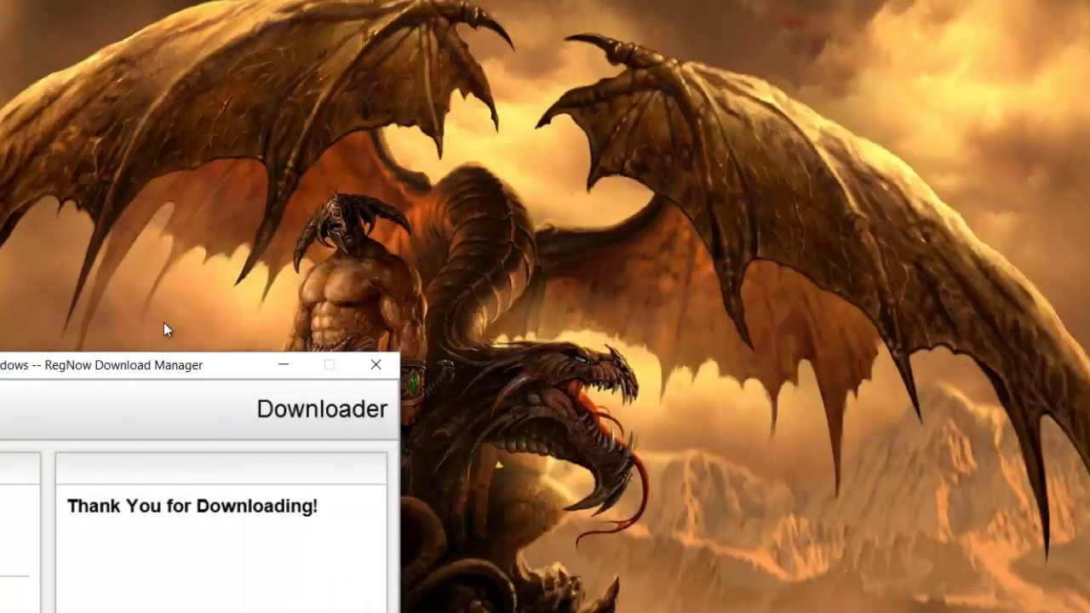
- Run the downloaded Wondershare Video Converter Ultimate installer from RegNow Download Manager
drag(137, 365, 516, 137)
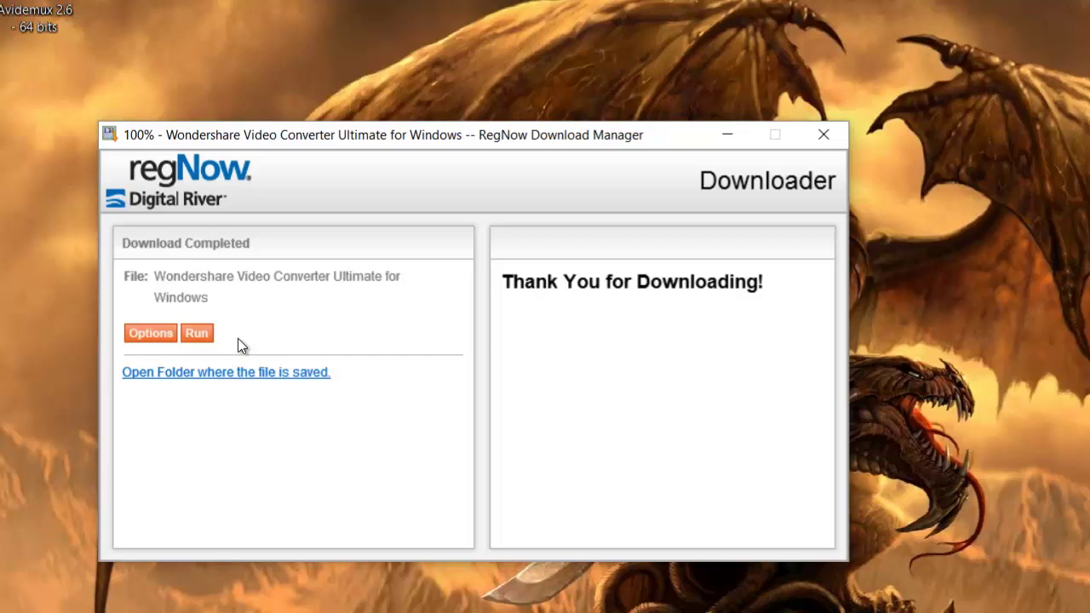
click(160, 345)
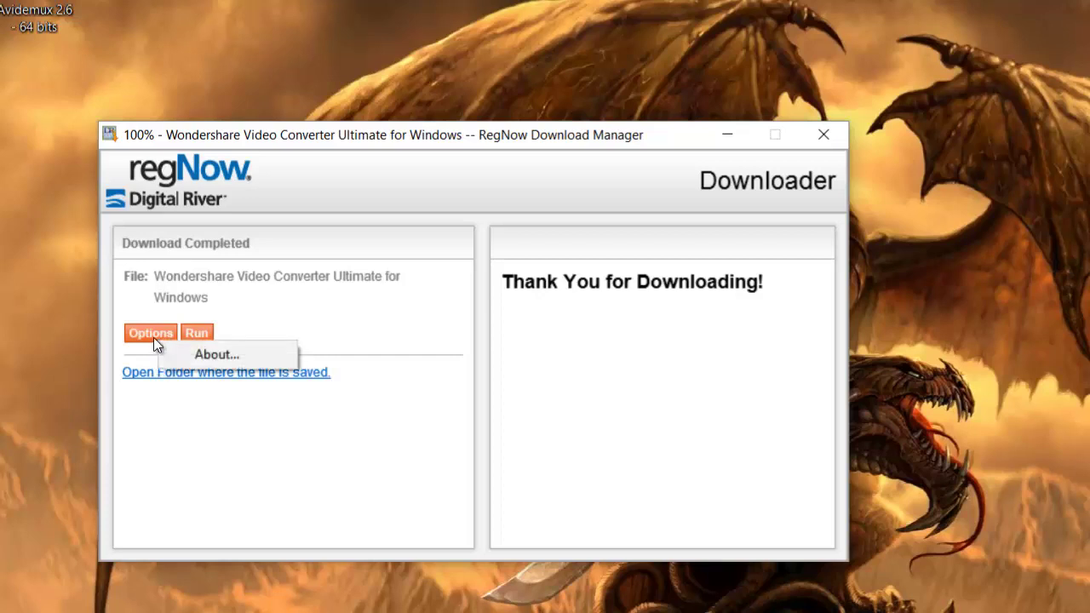
click(409, 259)
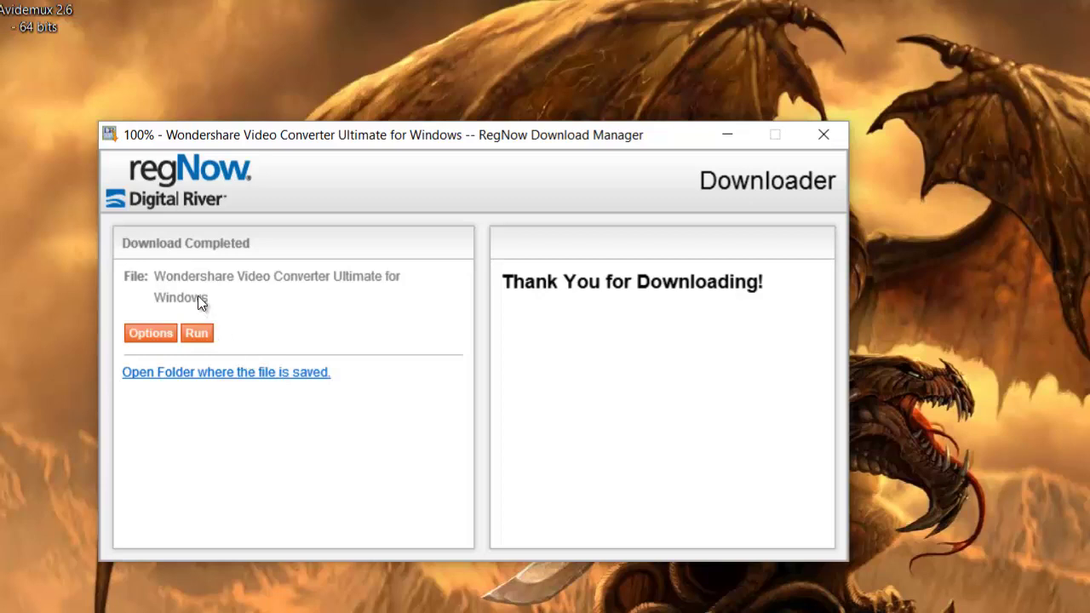
click(203, 343)
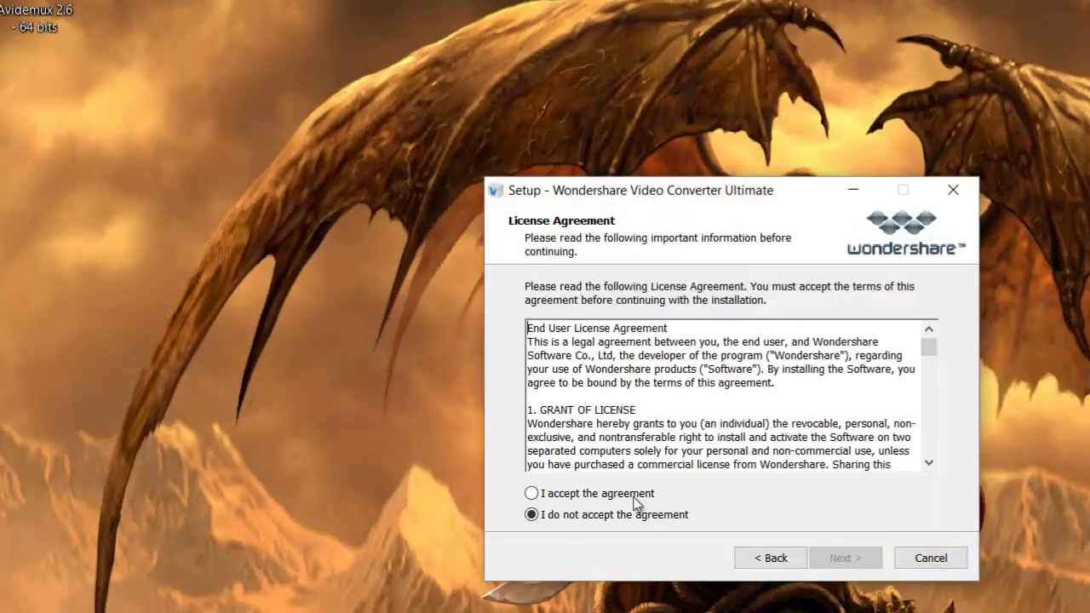
- Accept the license and install into the default C:\Program Files (x86)\Wondershare folder with default tasks
click(634, 495)
click(839, 559)
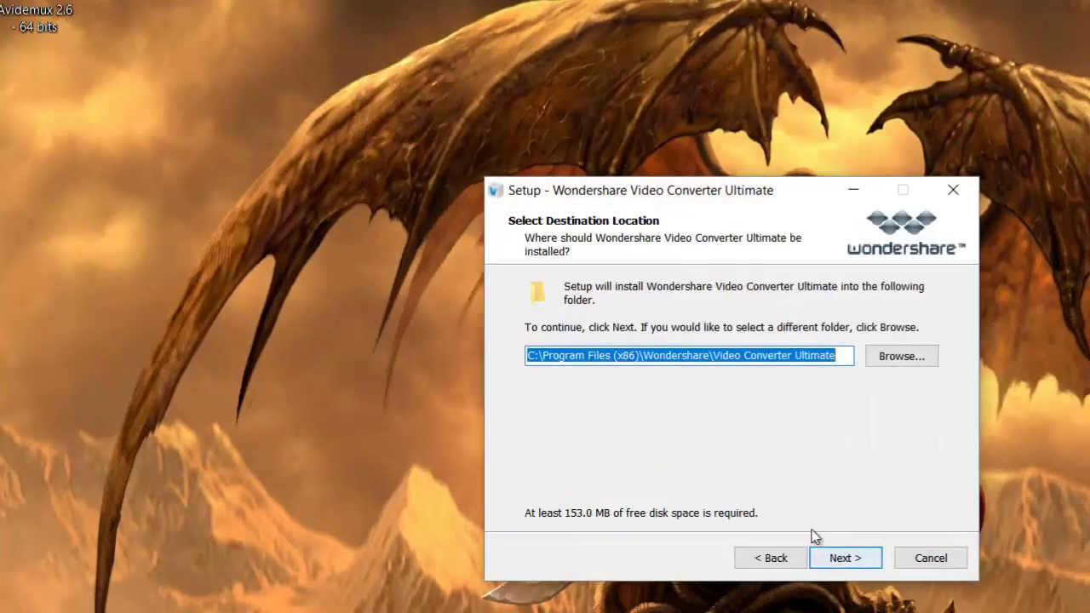
click(855, 565)
click(854, 567)
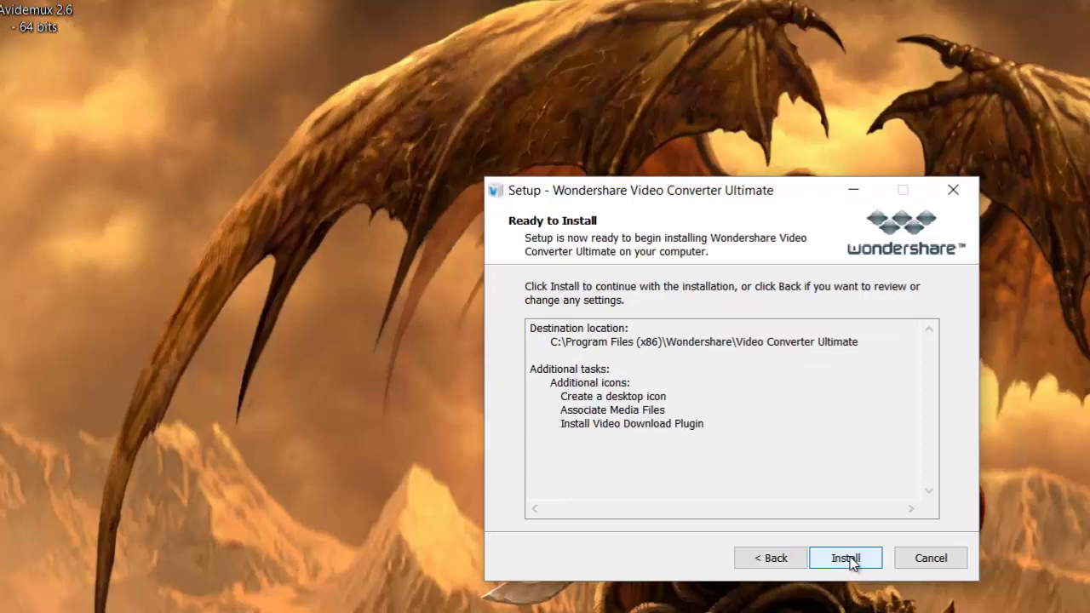
click(850, 562)
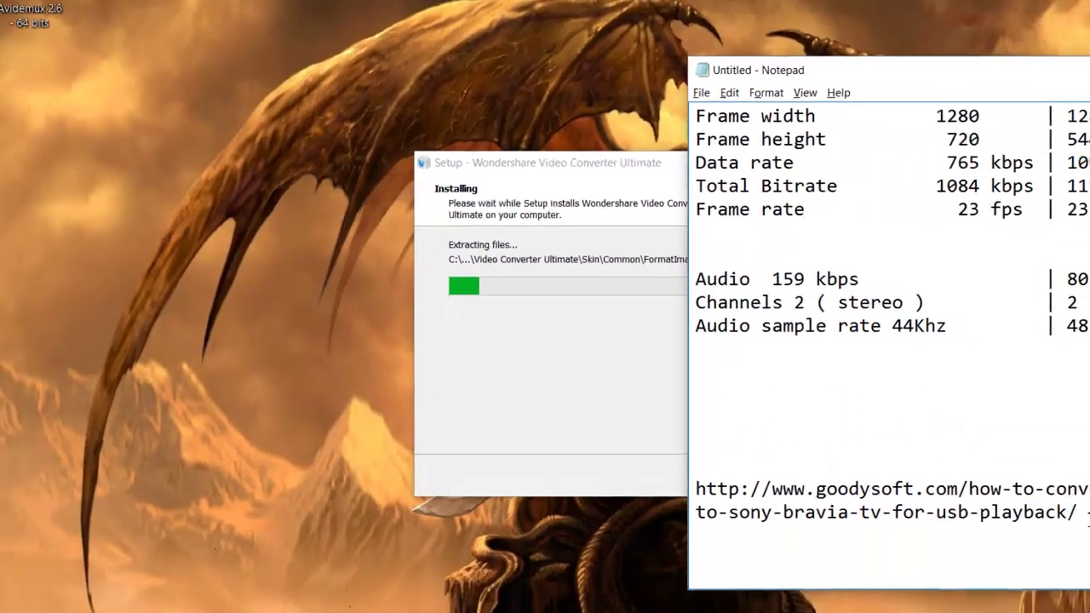
- Review the goodysoft Sony Bravia TV conversion guide in Chrome, then minimize Notepad
drag(1089, 588, 802, 560)
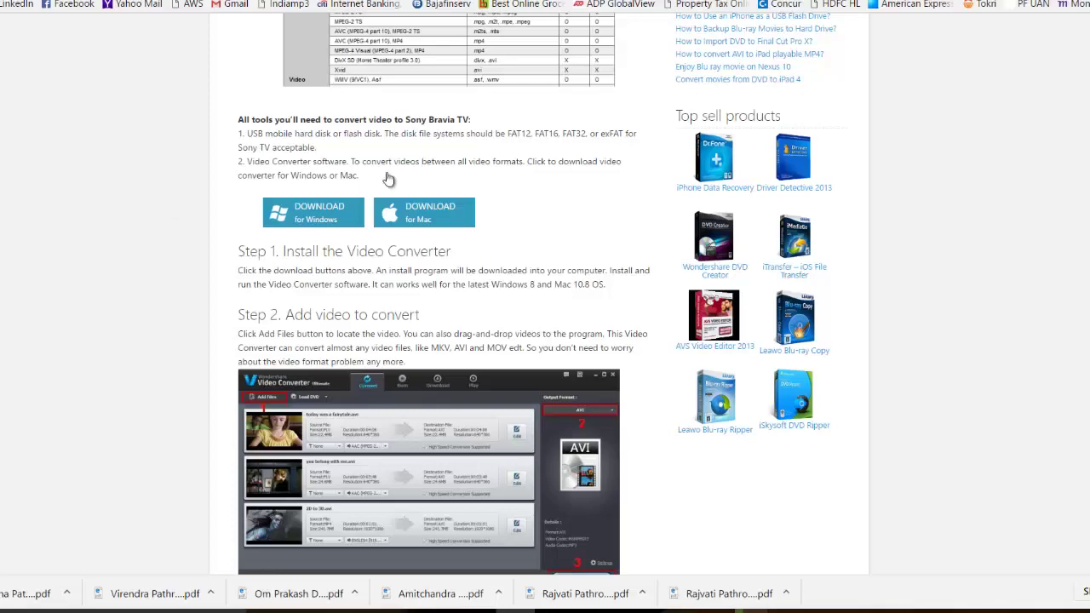
scroll(587, 307, up, 3)
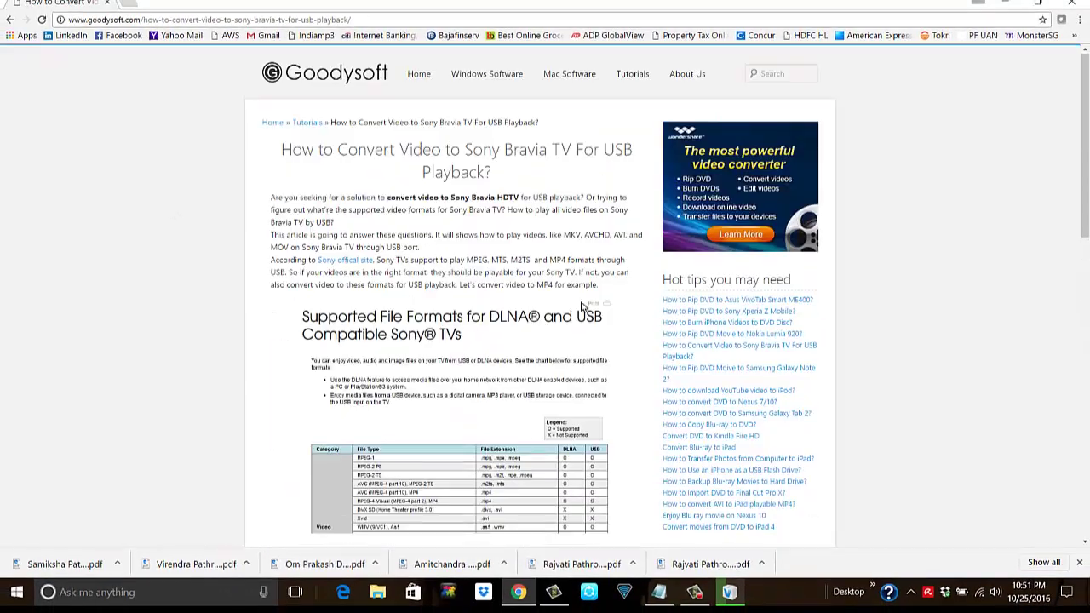
scroll(584, 307, down, 4)
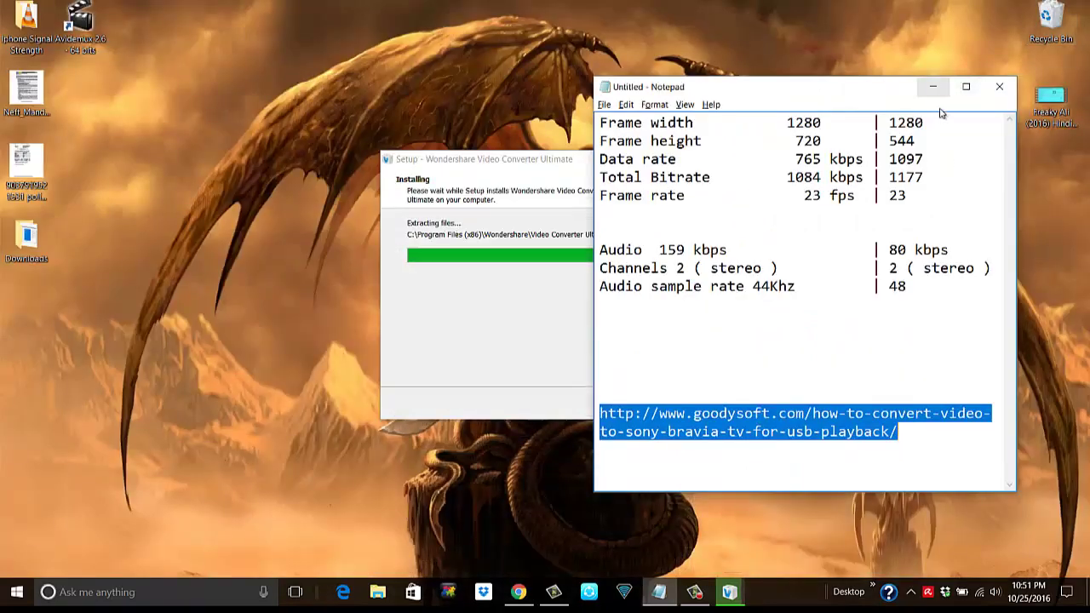
click(934, 88)
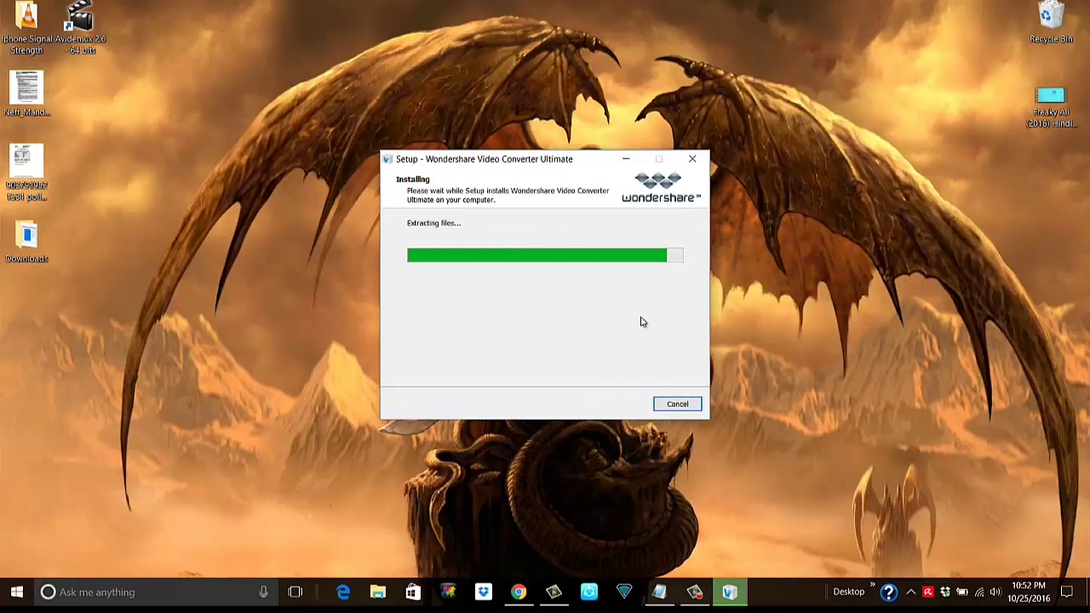
- Move the Freaky Ali desktop icon aside while the installation finishes
drag(1027, 120, 937, 123)
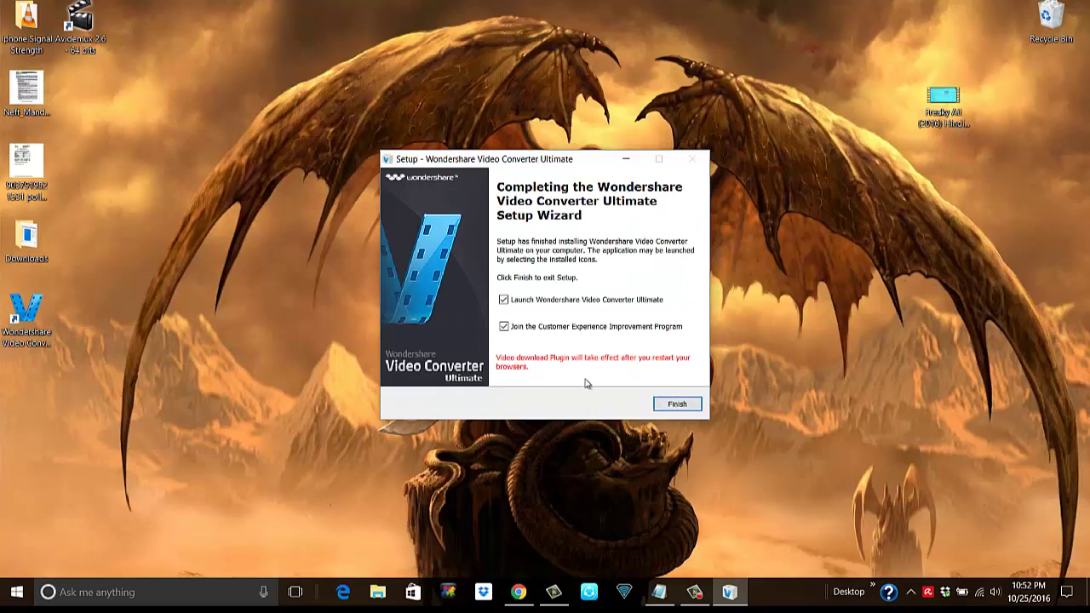
- Close the Chrome browser and finish the setup wizard, leaving the desktop showing
click(674, 411)
click(519, 592)
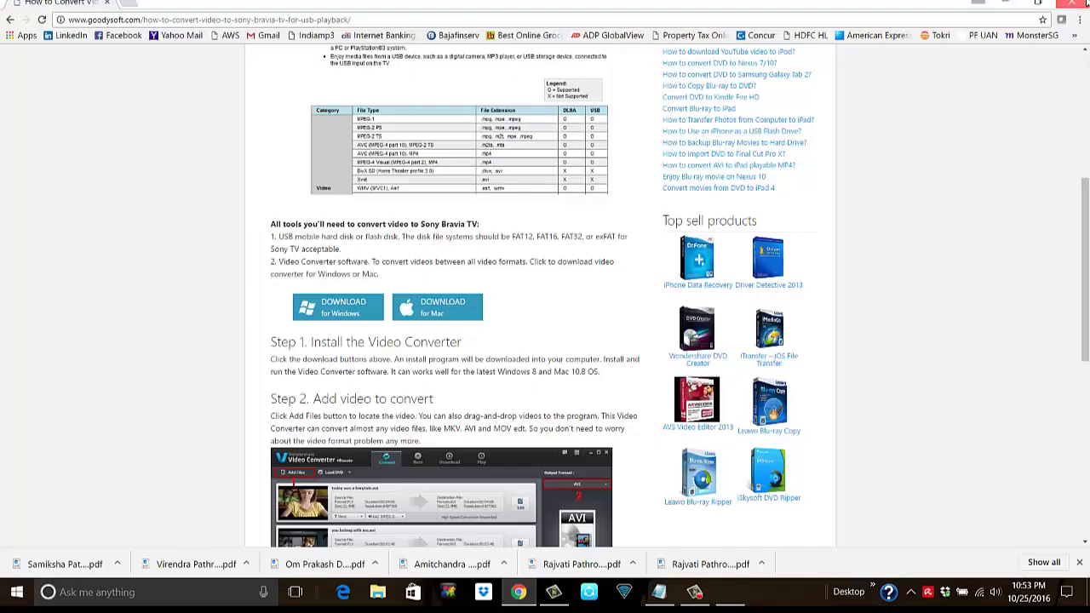
click(1075, 3)
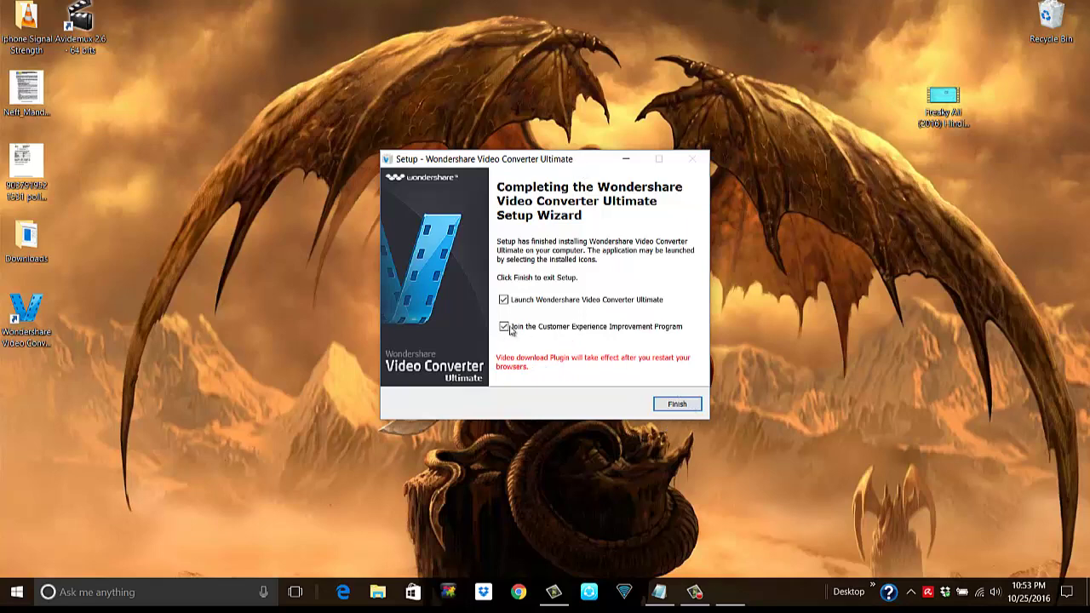
key(Return)
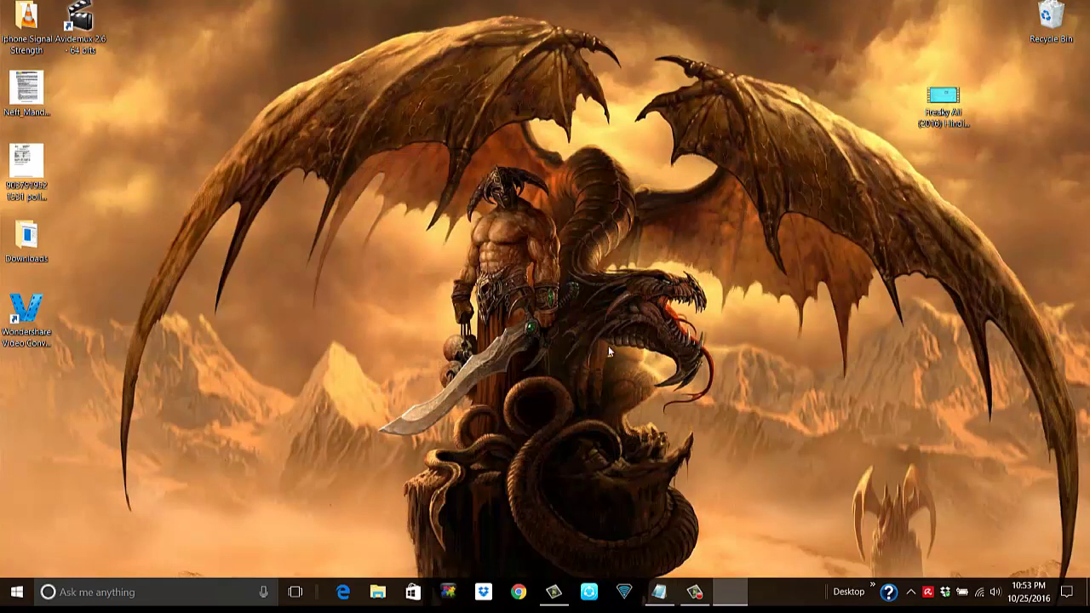
- Load the Freaky Ali (2016) MKV from the Desktop into the converter's Convert list
drag(25, 311, 192, 51)
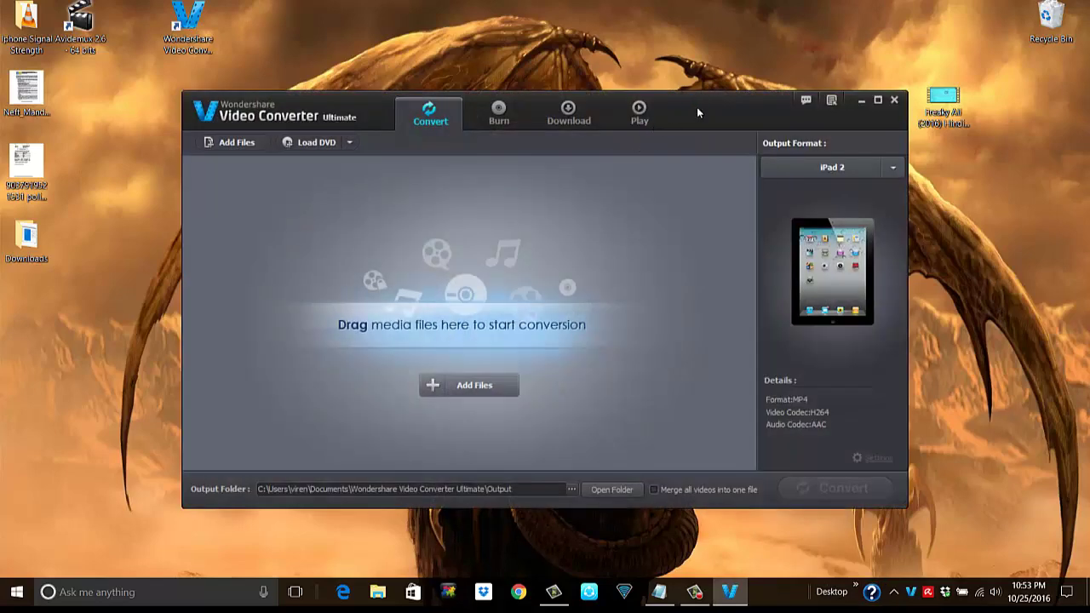
drag(700, 103, 669, 93)
click(204, 140)
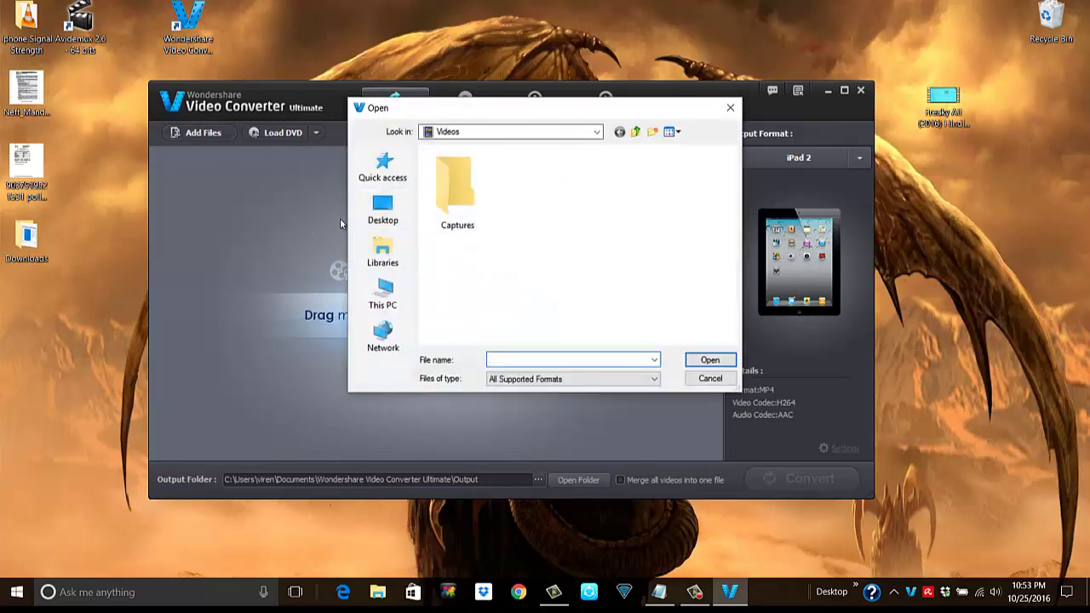
click(385, 216)
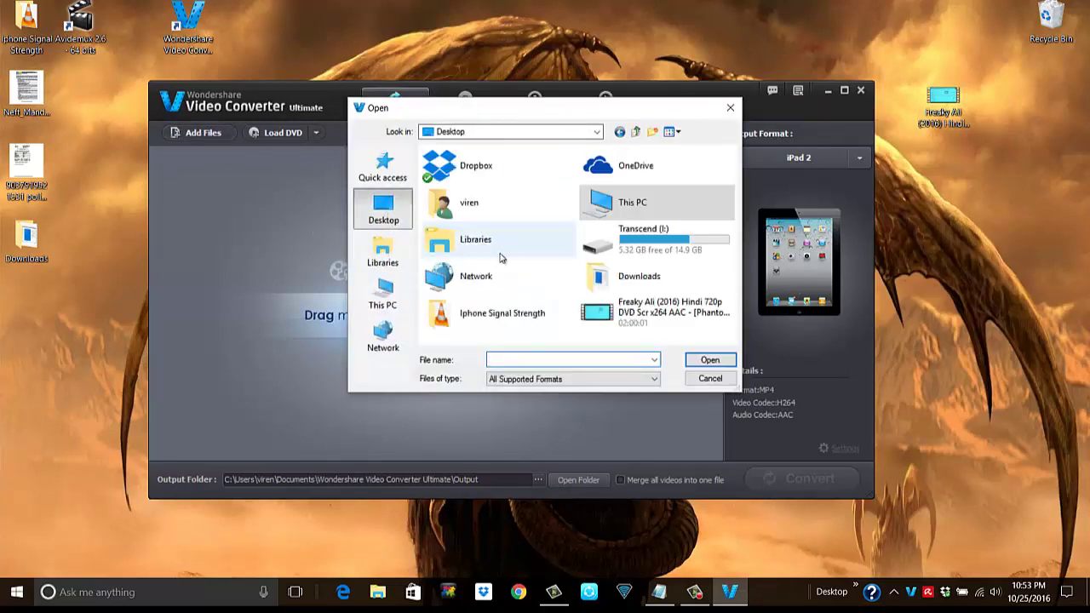
click(664, 322)
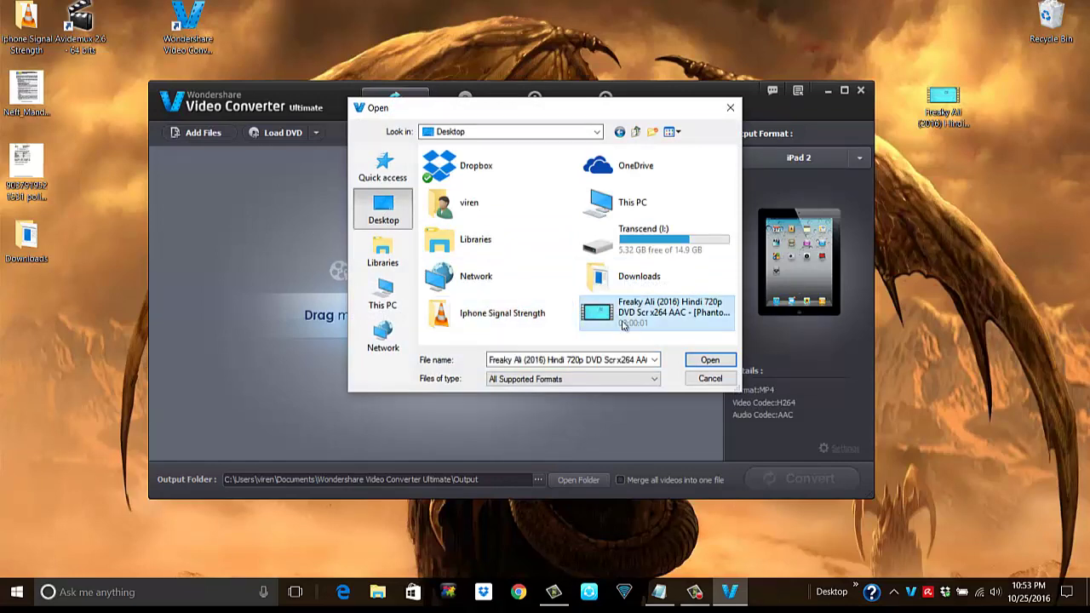
click(709, 361)
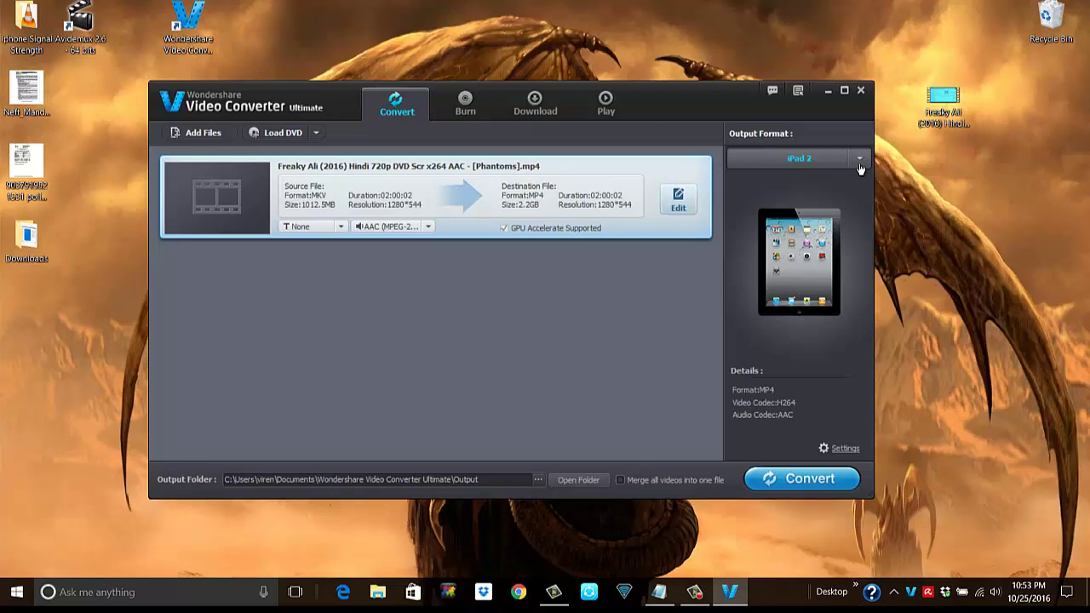
- Choose MP4 Video (H264, AAC) as the output format and start the conversion
click(860, 162)
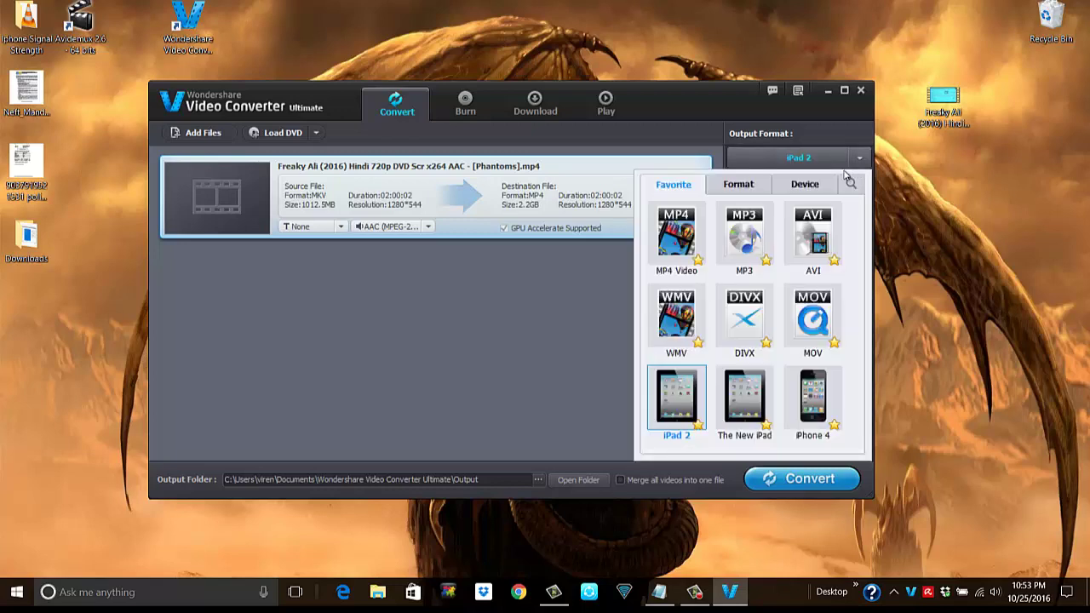
click(672, 244)
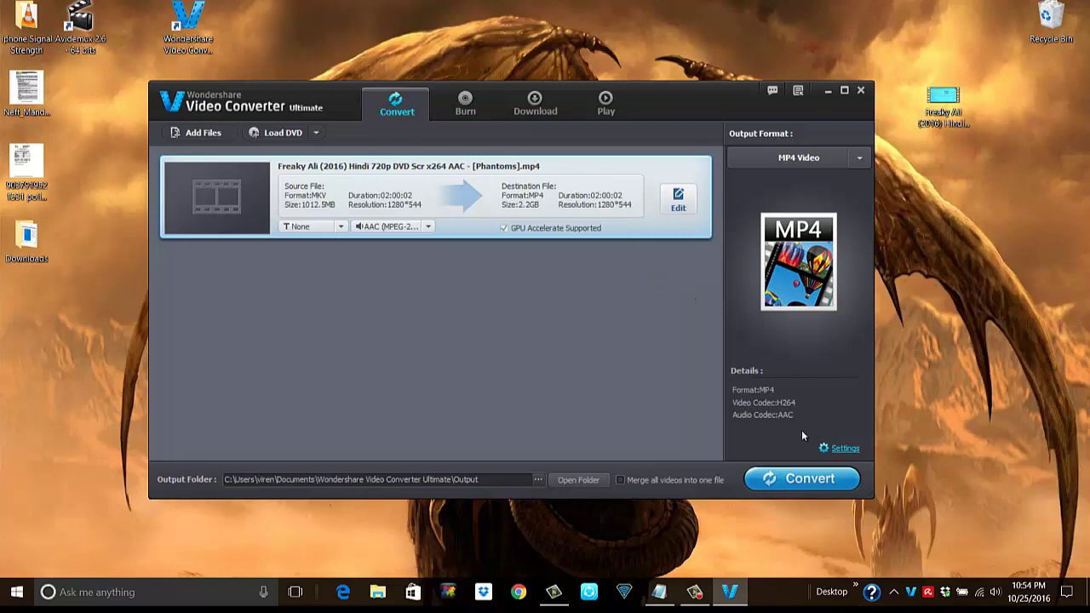
click(816, 480)
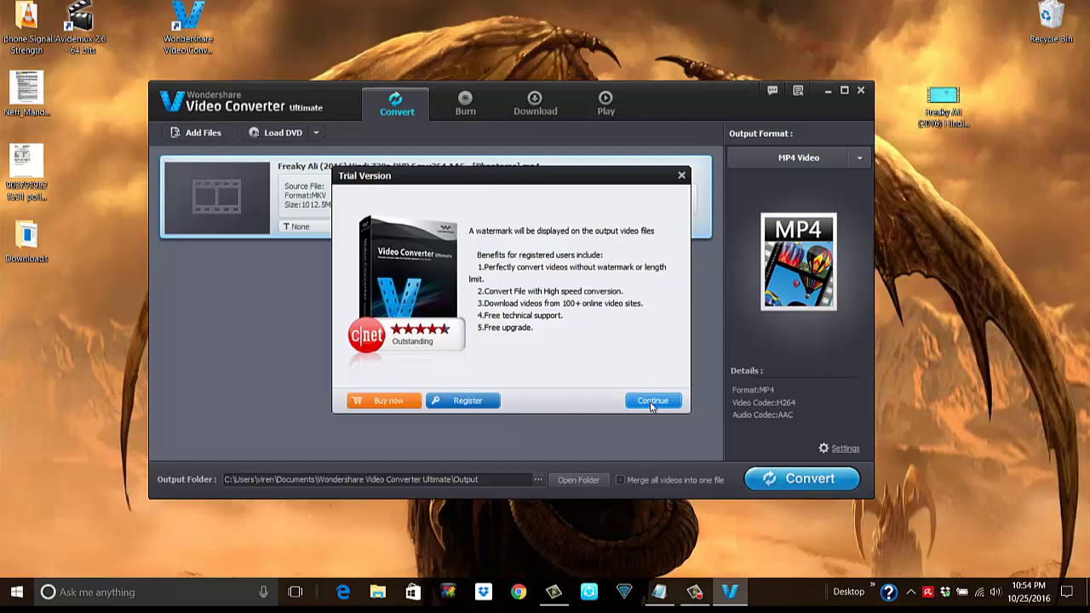
- Continue past the Trial Version watermark notice so the Freaky Ali MP4 conversion runs
click(652, 400)
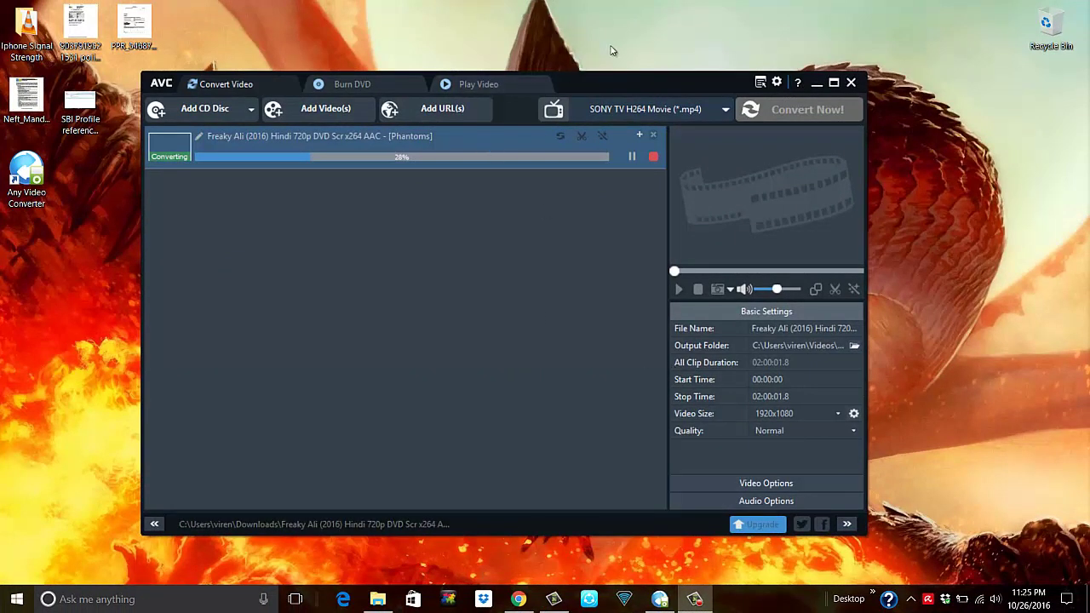
- Move the converter window up and left and show the output profiles, with SONY TV H264 Movie (*.mp4) chosen
drag(657, 79, 581, 39)
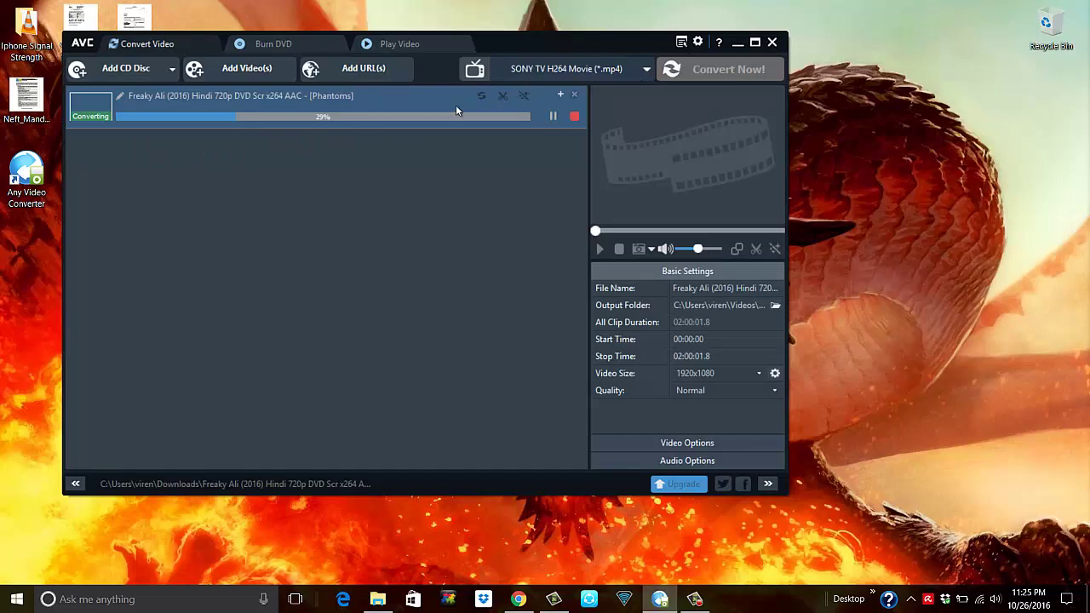
click(647, 75)
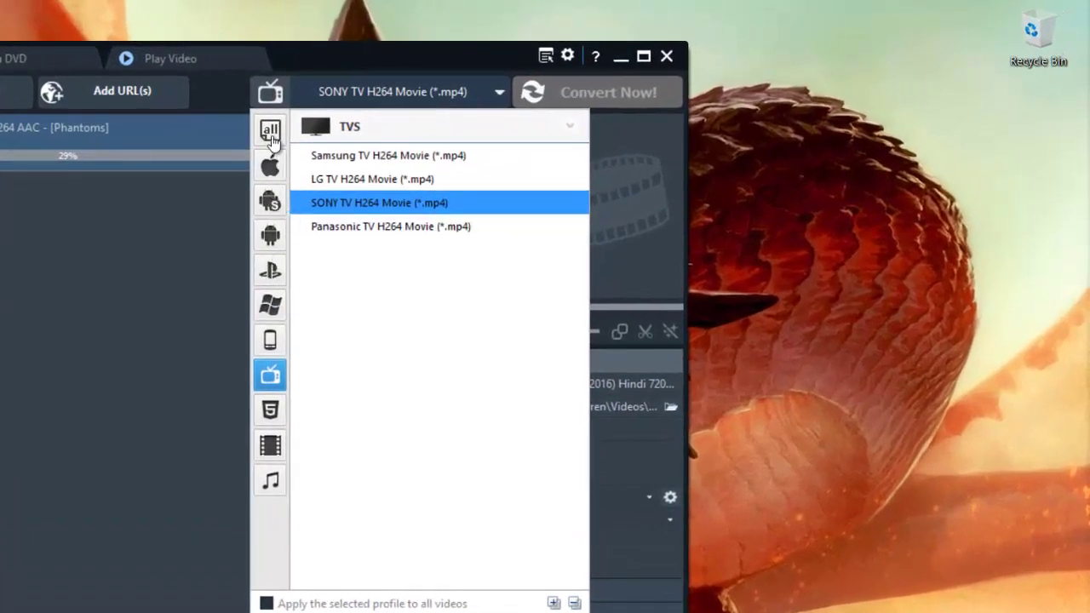
- Browse the All, TV and mobile profile categories, leaving Google Android MPEG-4 Movie (*.mp4) at 480x320 selected
click(272, 140)
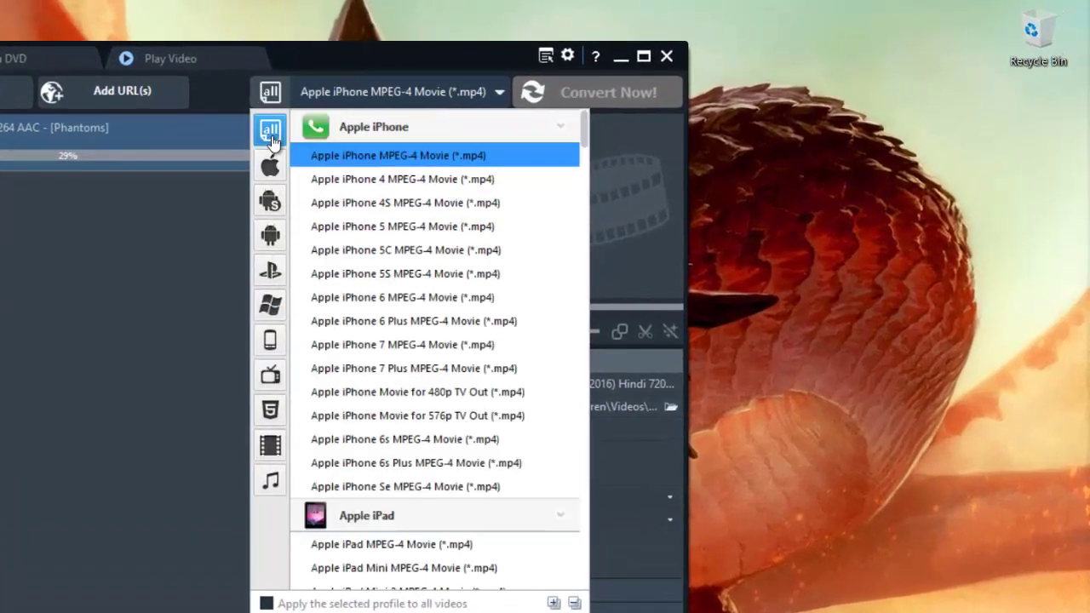
click(274, 380)
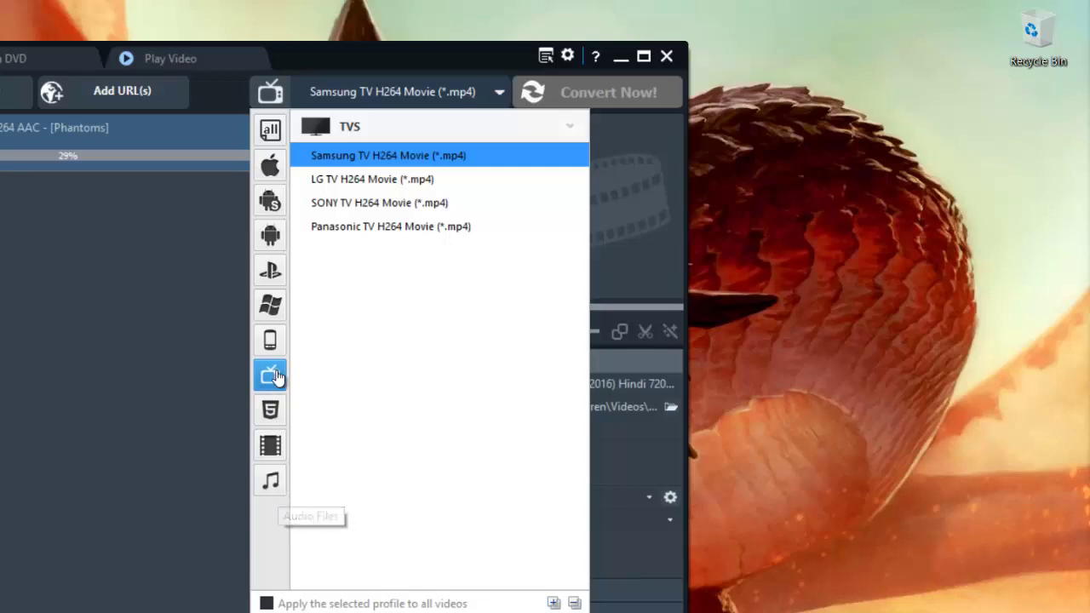
click(271, 339)
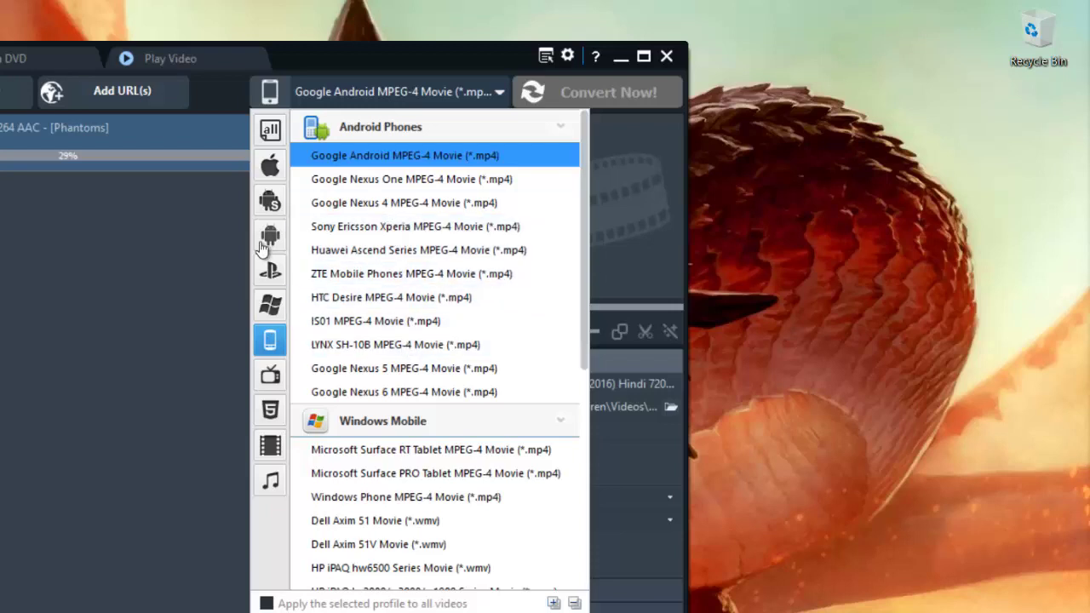
click(146, 247)
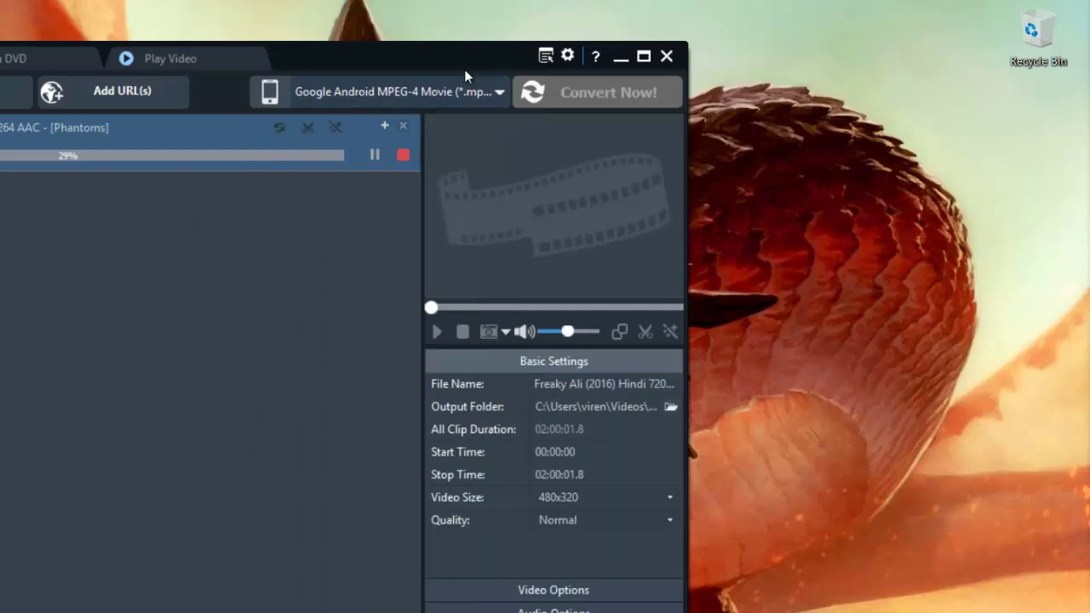
- Nudge the Any Video Converter window slightly up and left
mouse_move(402, 62)
mouse_down()
mouse_move(395, 50)
mouse_move(400, 58)
mouse_up()
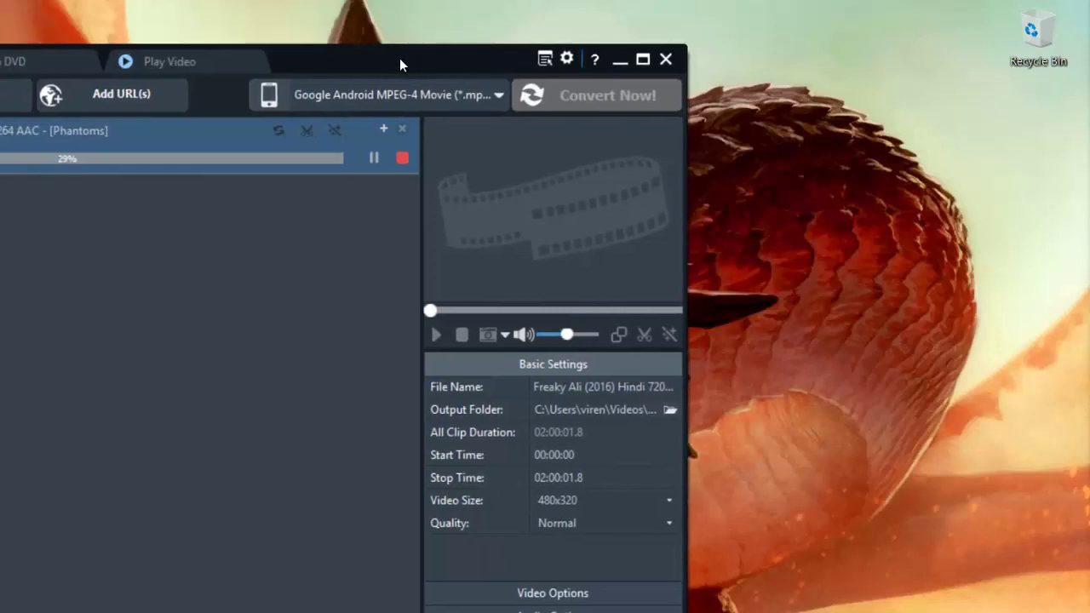